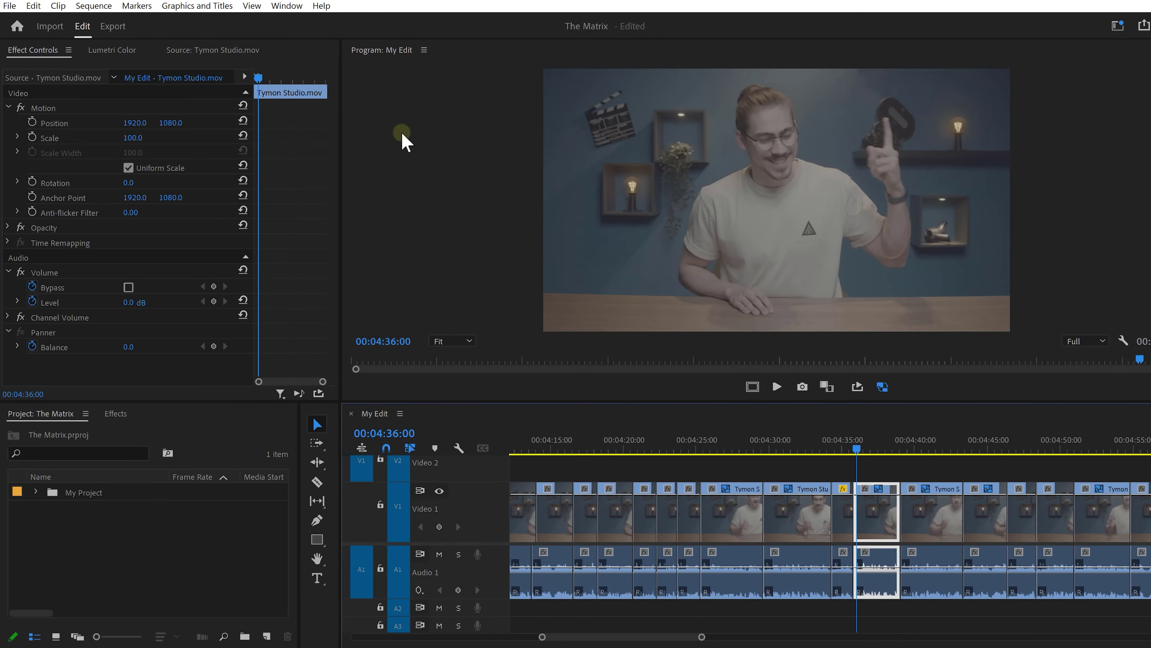
Open the Lumetri Color panel and punch up the Tymon Studio clip, raising Contrast to 93.5
click(288, 7)
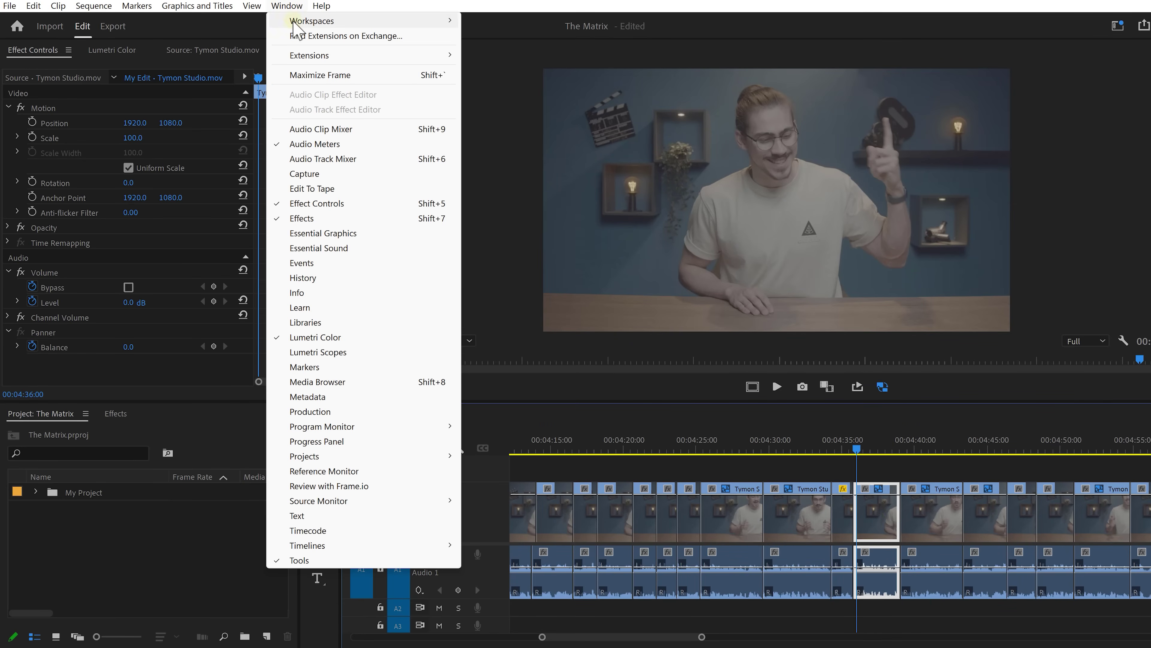
click(316, 338)
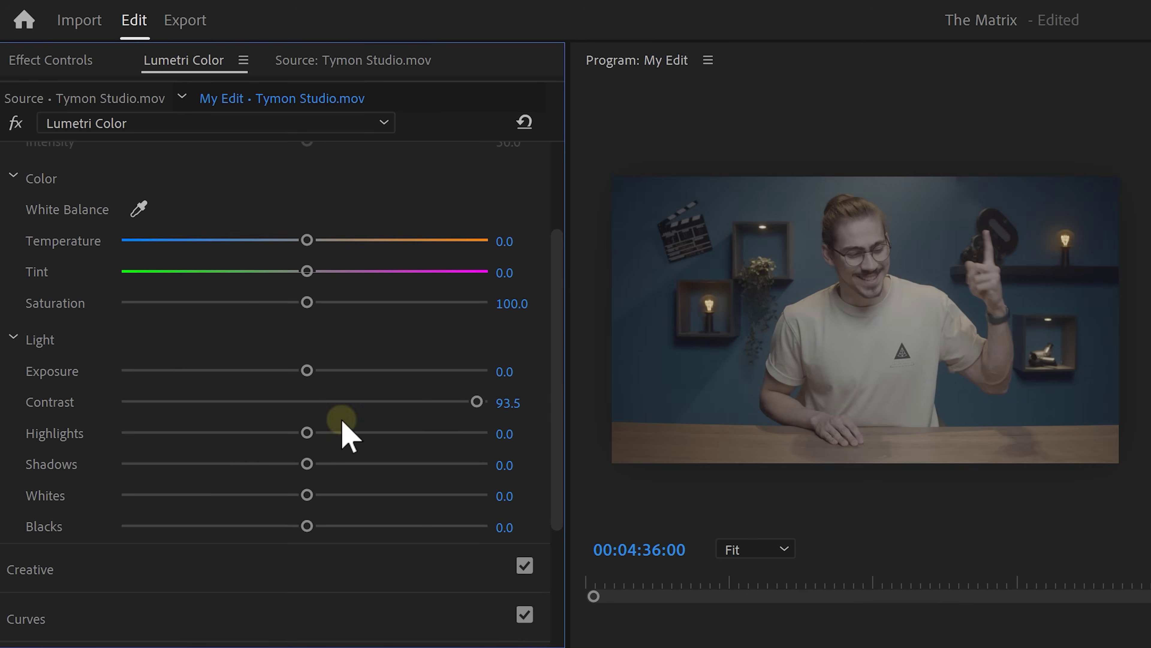
drag(307, 240, 332, 240)
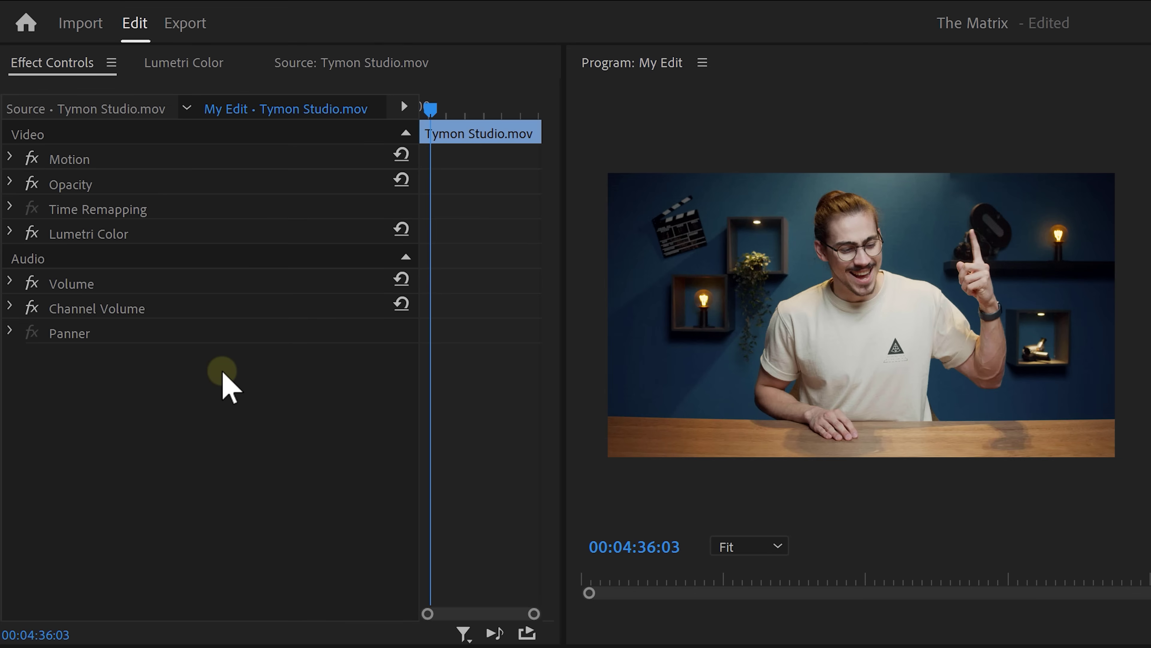
Cut Lumetri Color from the timeline clip and paste it onto the Tymon Studio.mov source clip
right_click(144, 249)
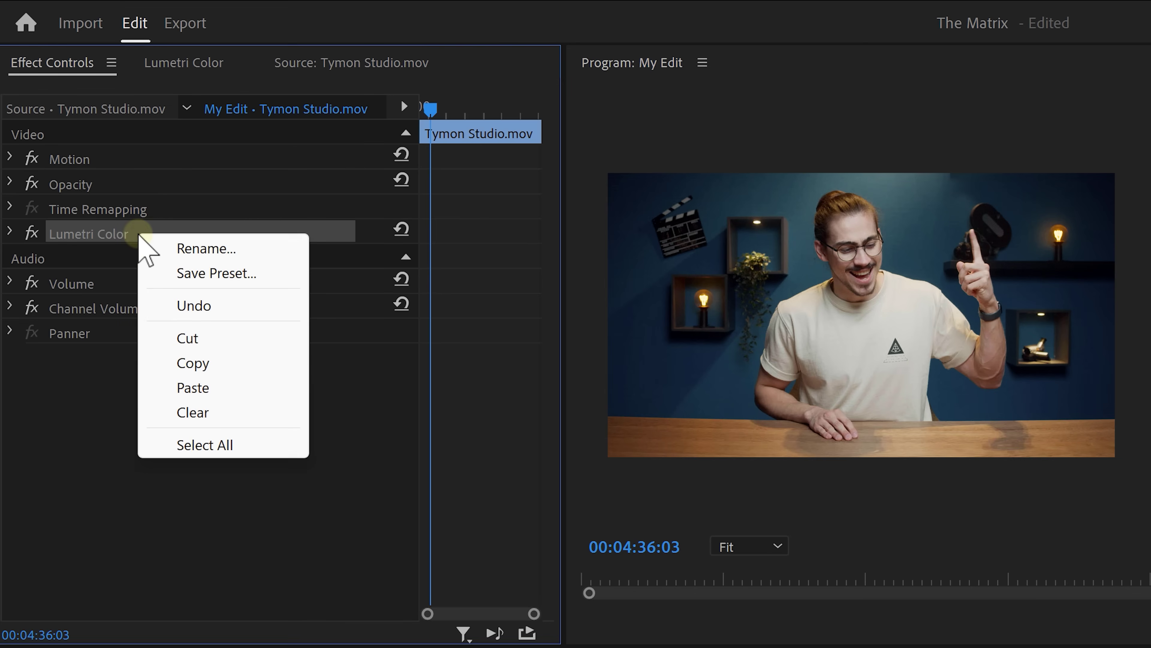
click(181, 338)
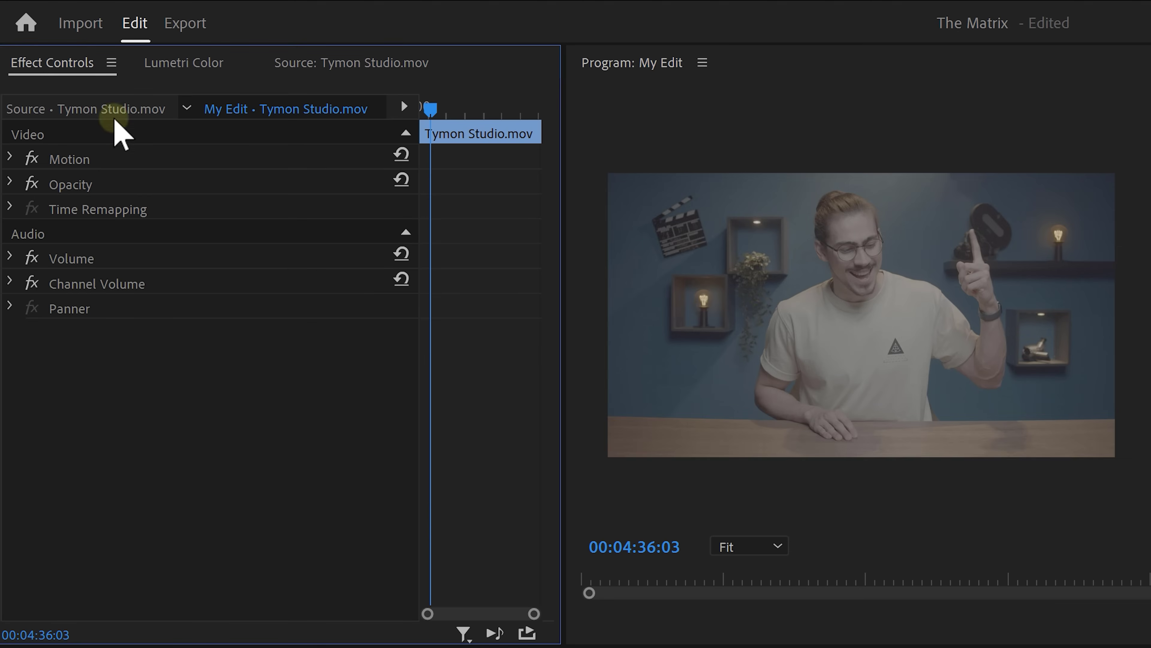
click(111, 109)
right_click(130, 231)
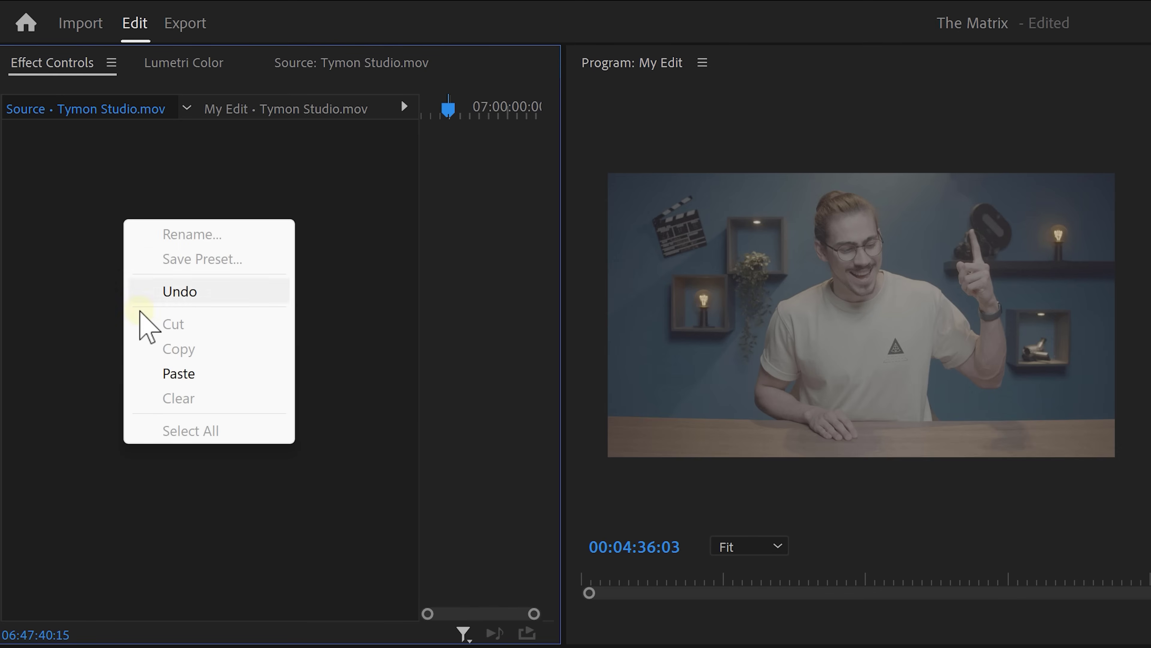
click(147, 369)
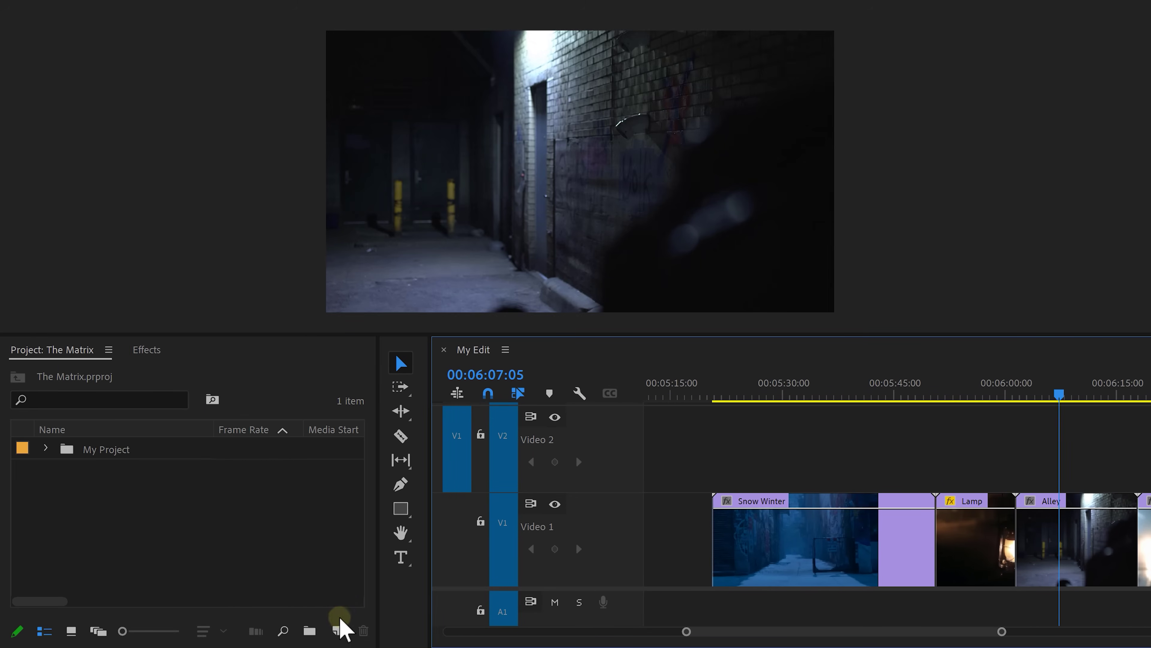
Create a 3840×2160 adjustment layer and lay it across the clips on Video 2
click(340, 619)
click(362, 511)
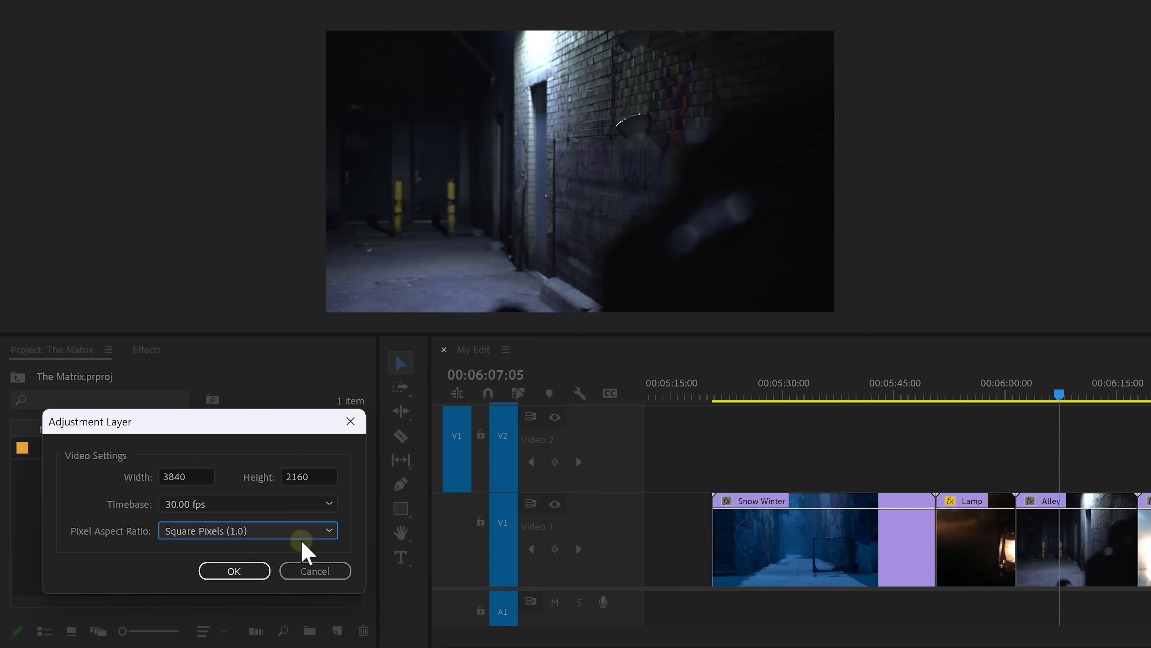
click(233, 571)
drag(77, 457, 997, 445)
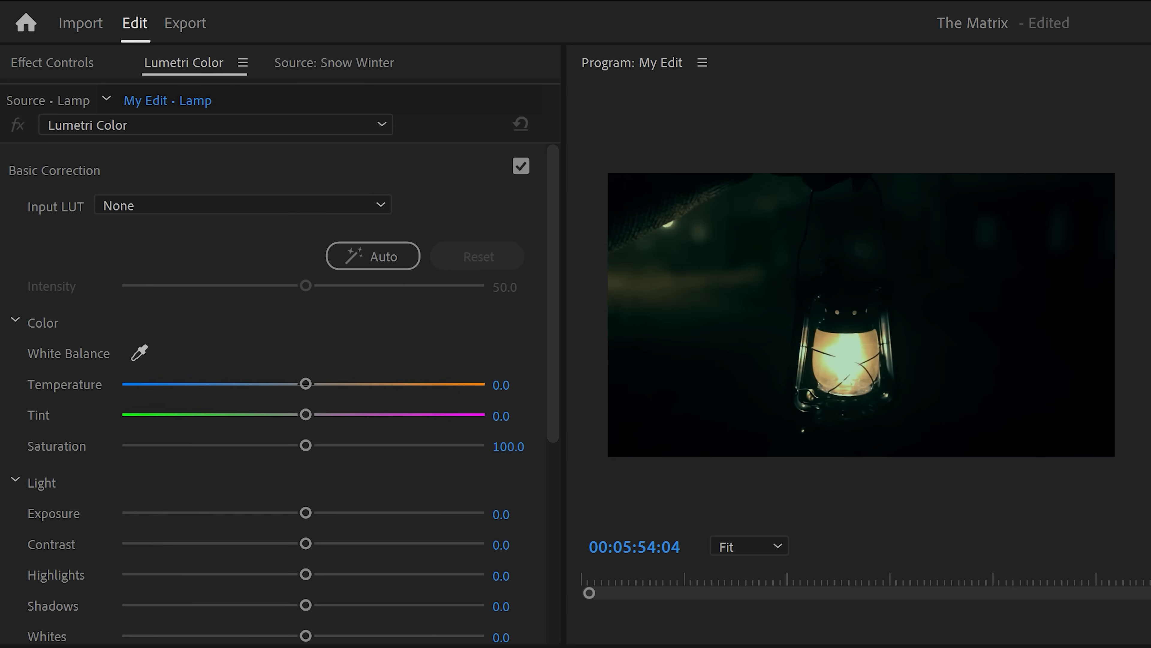
Brighten the exposure of the Lamp, Alley and Walking clips in Lumetri Color
drag(306, 513, 437, 514)
drag(306, 528, 301, 527)
click(305, 482)
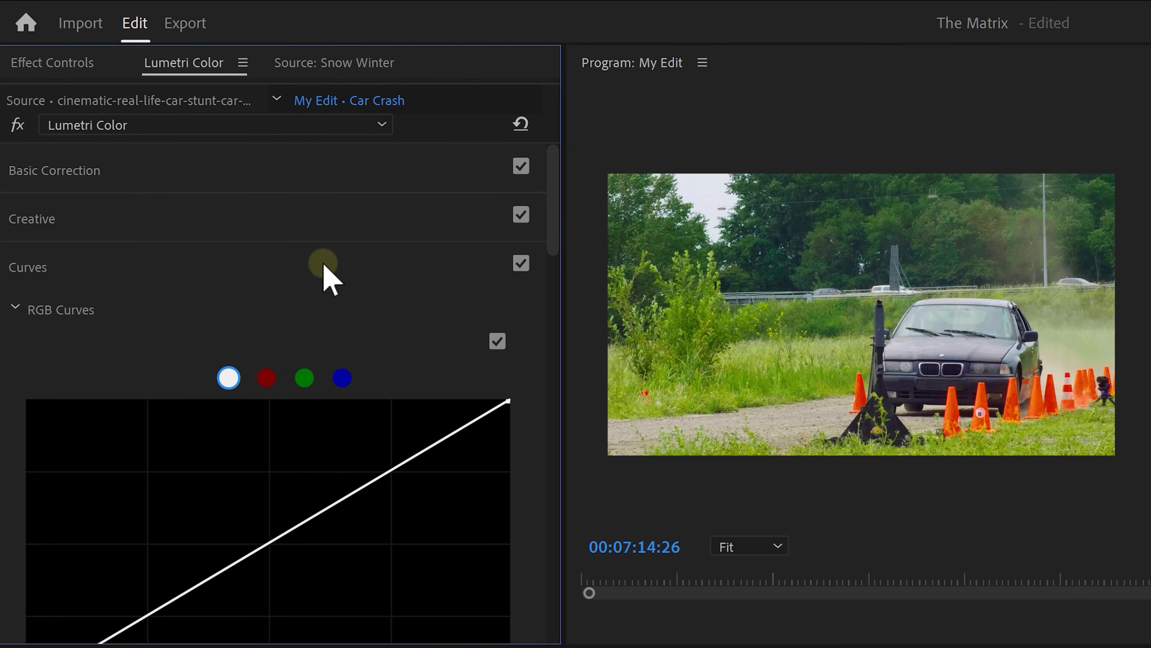
Dip the red and green points on the Car Crash clip's Hue vs Sat curve
drag(553, 202, 554, 308)
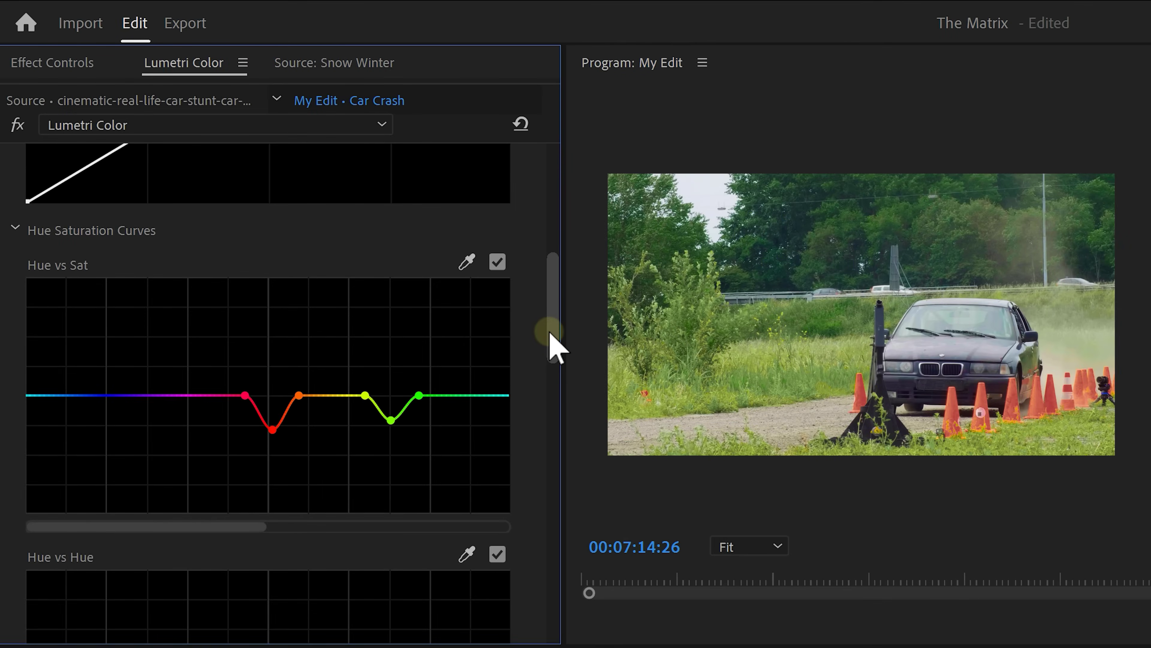
Raise the green range on the Hue vs Hue curve to push Car Crash foliage toward yellow-olive
drag(550, 333, 528, 383)
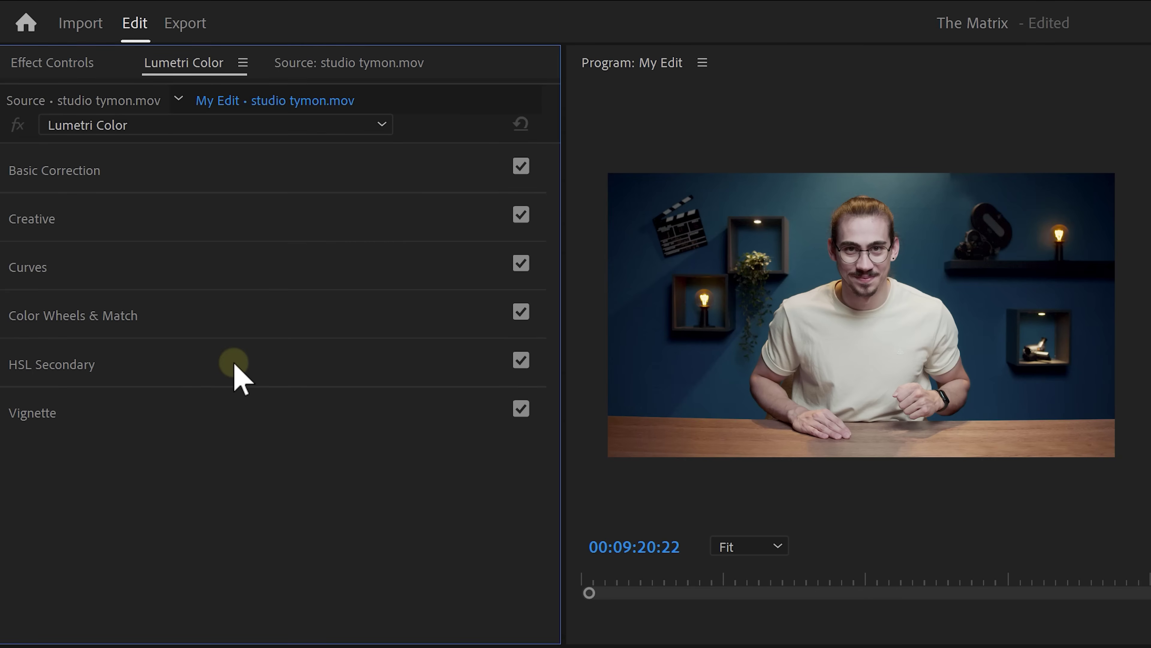
Expand HSL Secondary and sample the skin tone on the forehead with the Set color eyedropper
click(235, 367)
scroll(536, 363, down, 5)
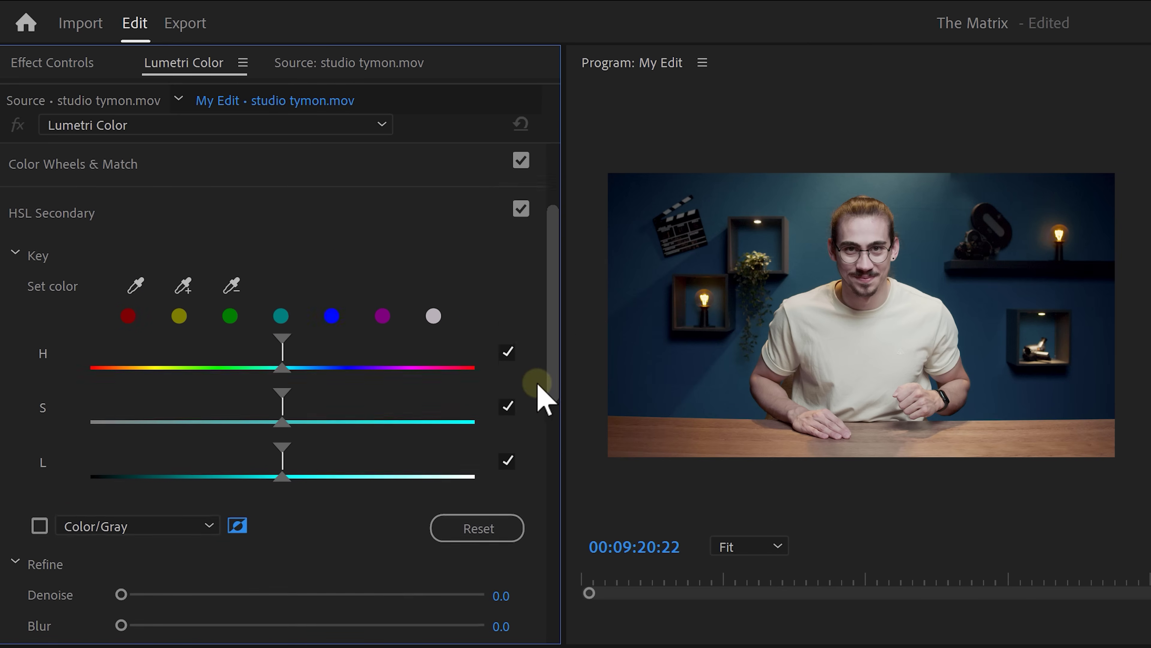
click(151, 239)
click(686, 239)
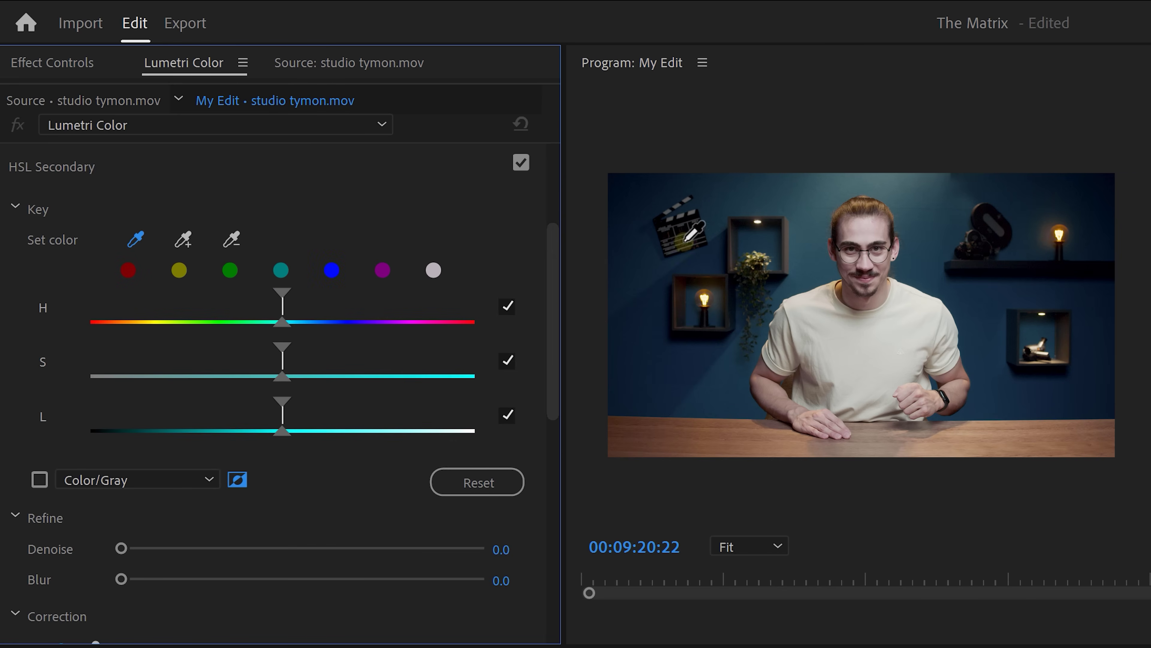
click(862, 231)
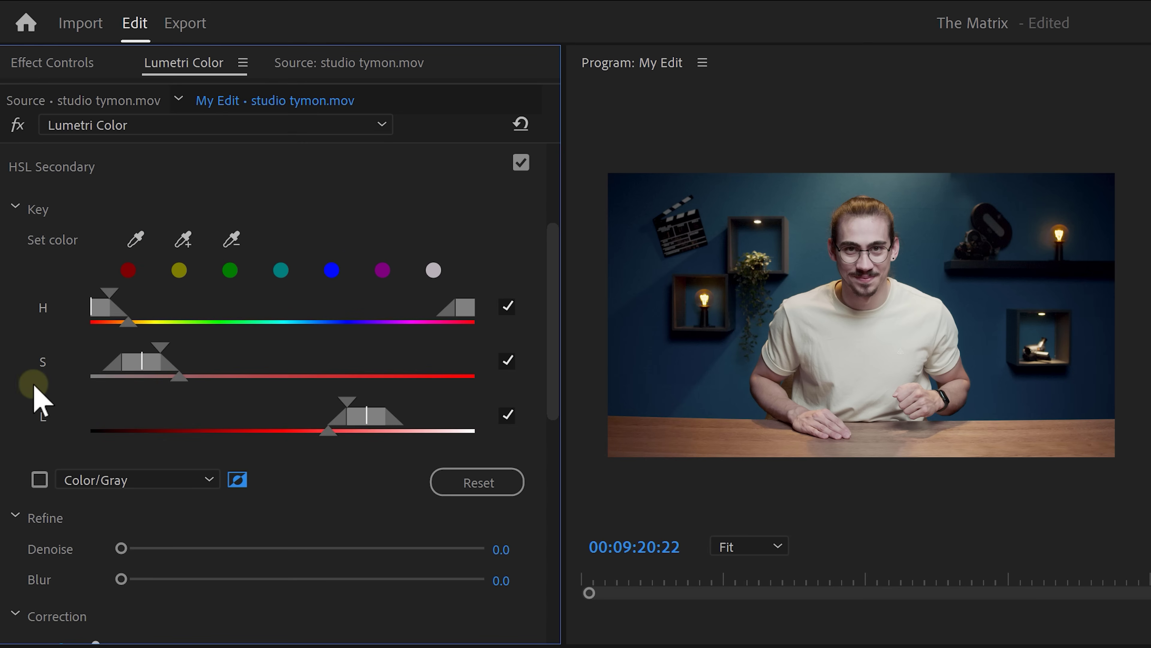
Widen the skin key's saturation, lightness and hue ranges, then slightly darken the keyed skin
drag(136, 360, 411, 349)
drag(334, 426, 160, 432)
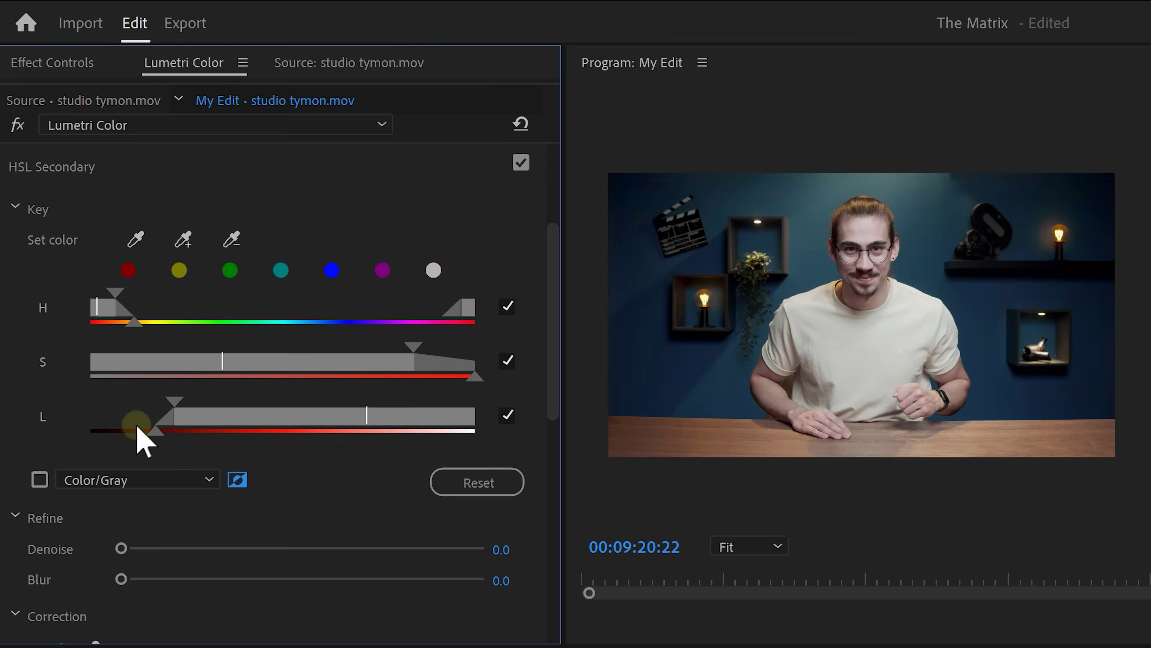
drag(132, 313, 101, 320)
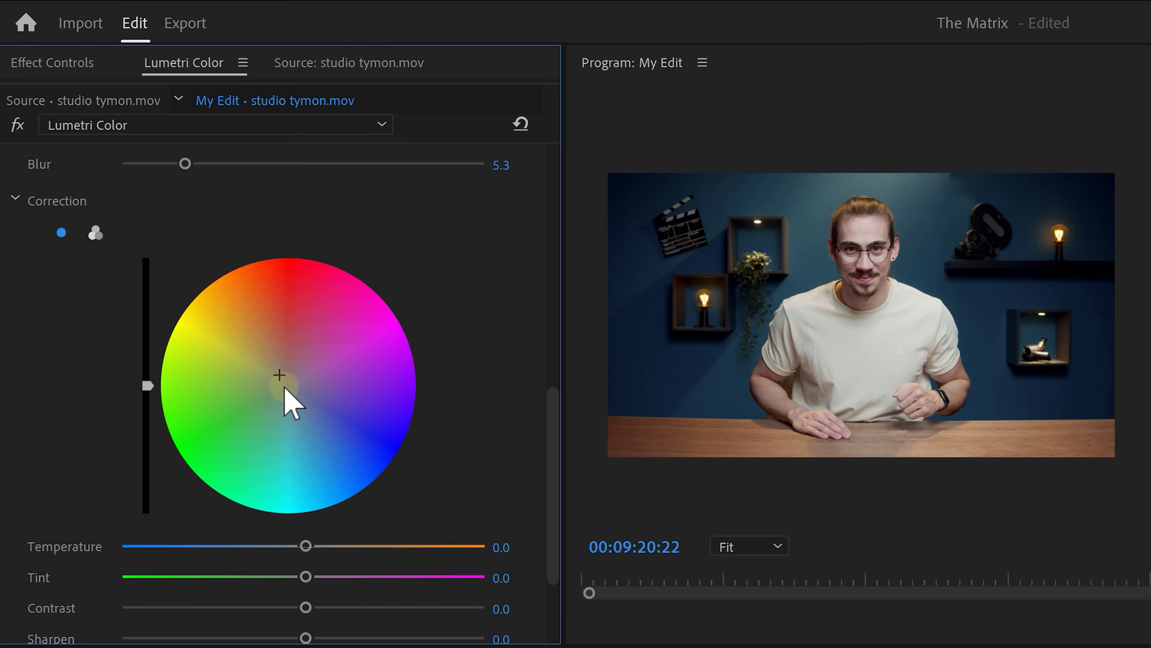
drag(148, 386, 148, 410)
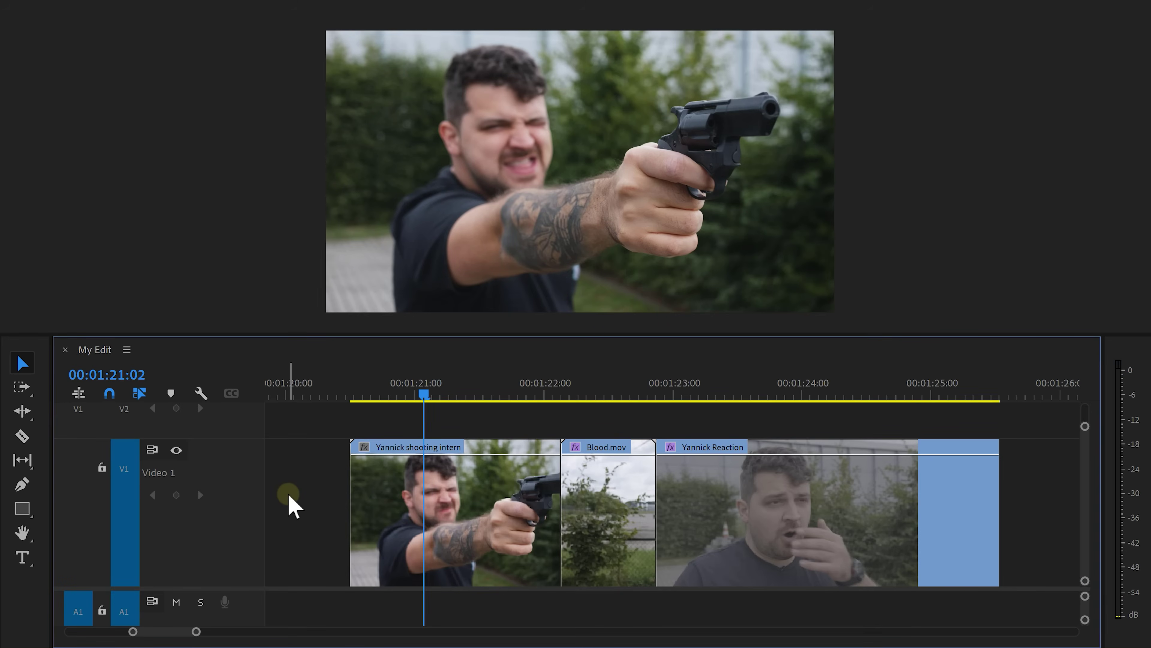
Play the shooting sequence, select the Yannick shooting clip and reset a trial Exposure change
key(space)
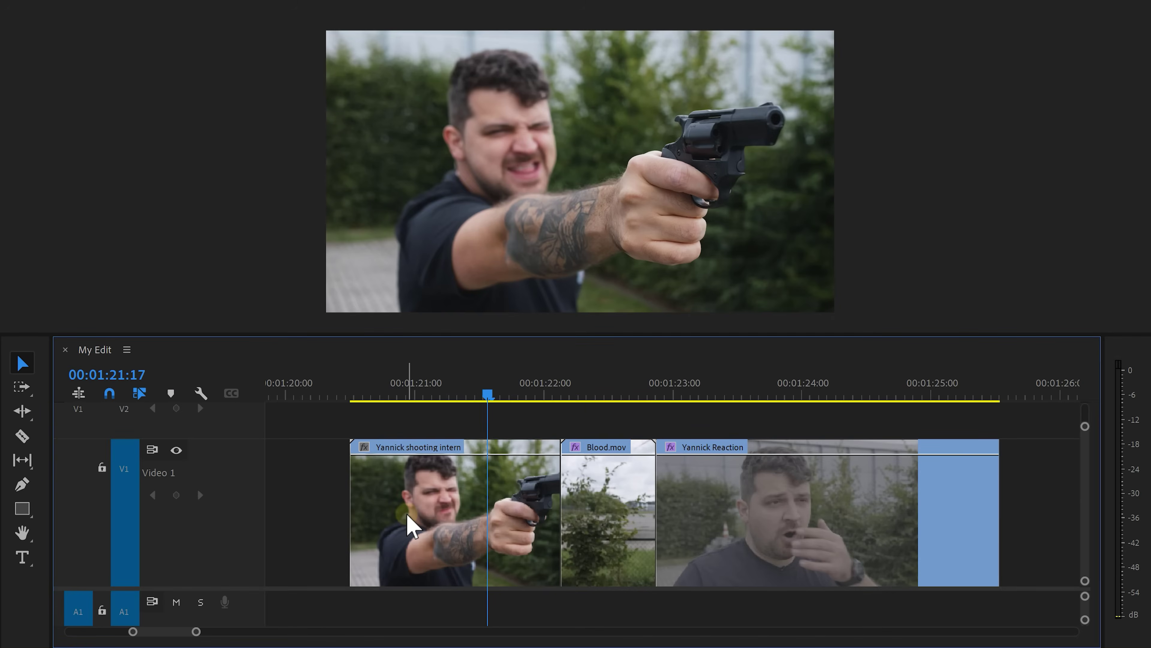
click(410, 531)
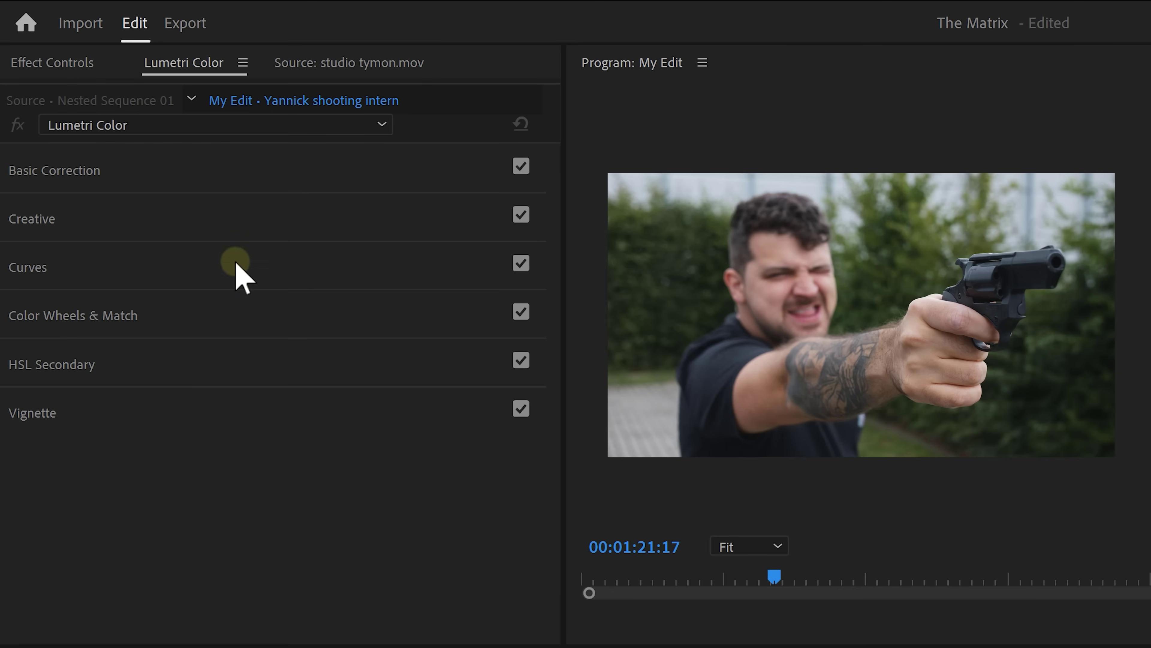
click(210, 177)
drag(303, 514, 301, 522)
double_click(286, 491)
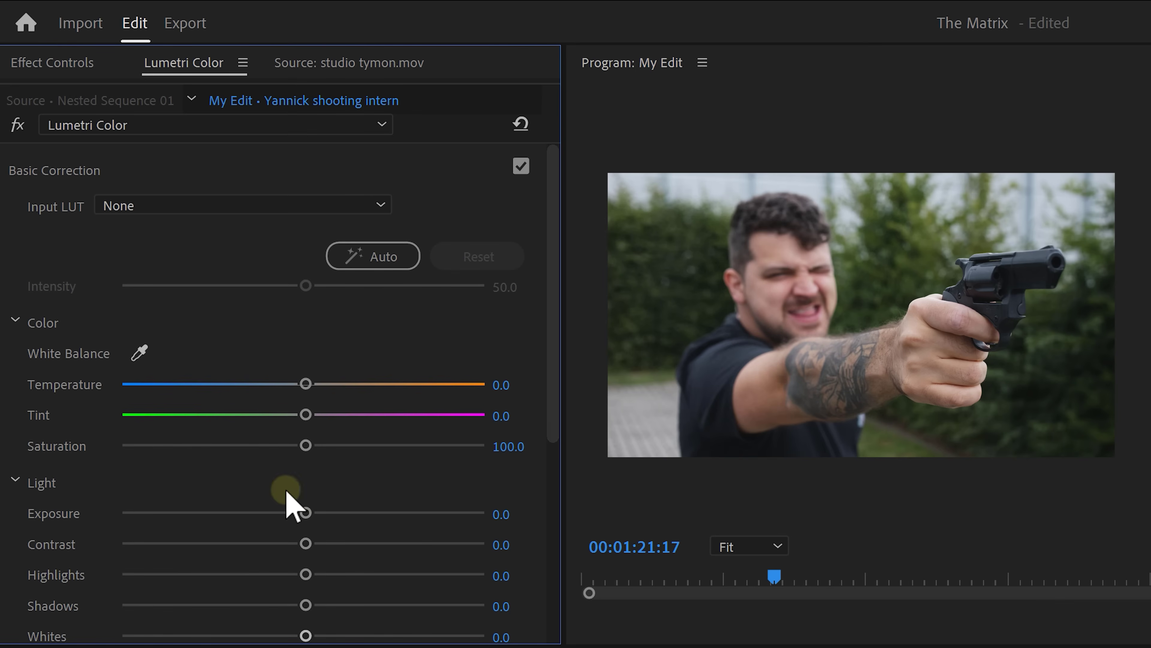
In Effect Controls, raise Lumetri Exposure to 1.6 on the muzzle-flash frame 00:01:21:28
click(92, 55)
click(131, 234)
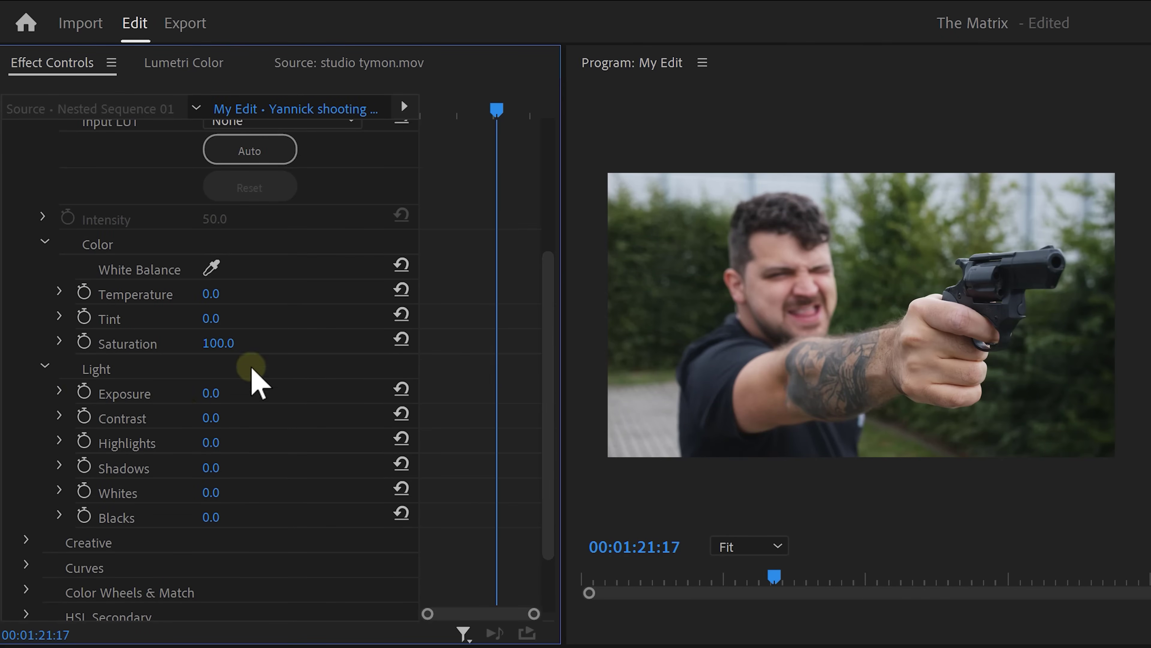
drag(497, 109, 523, 109)
drag(213, 392, 339, 382)
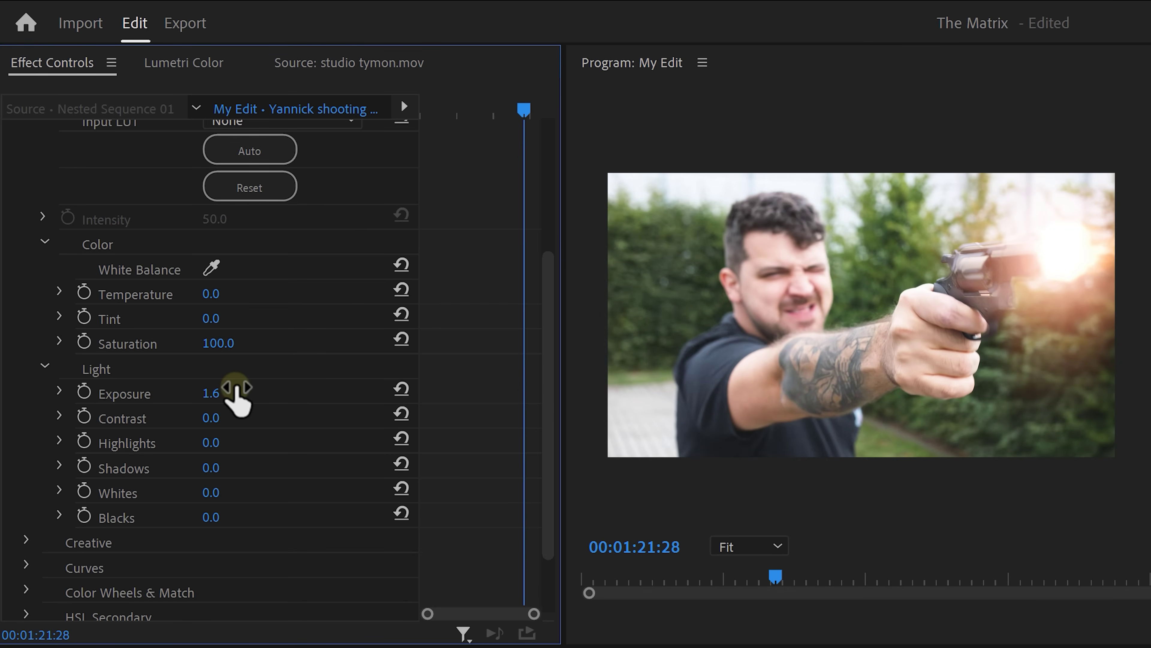
Draw a closed pen mask outlining the shooter's arm and gun hand
scroll(550, 293, up, 5)
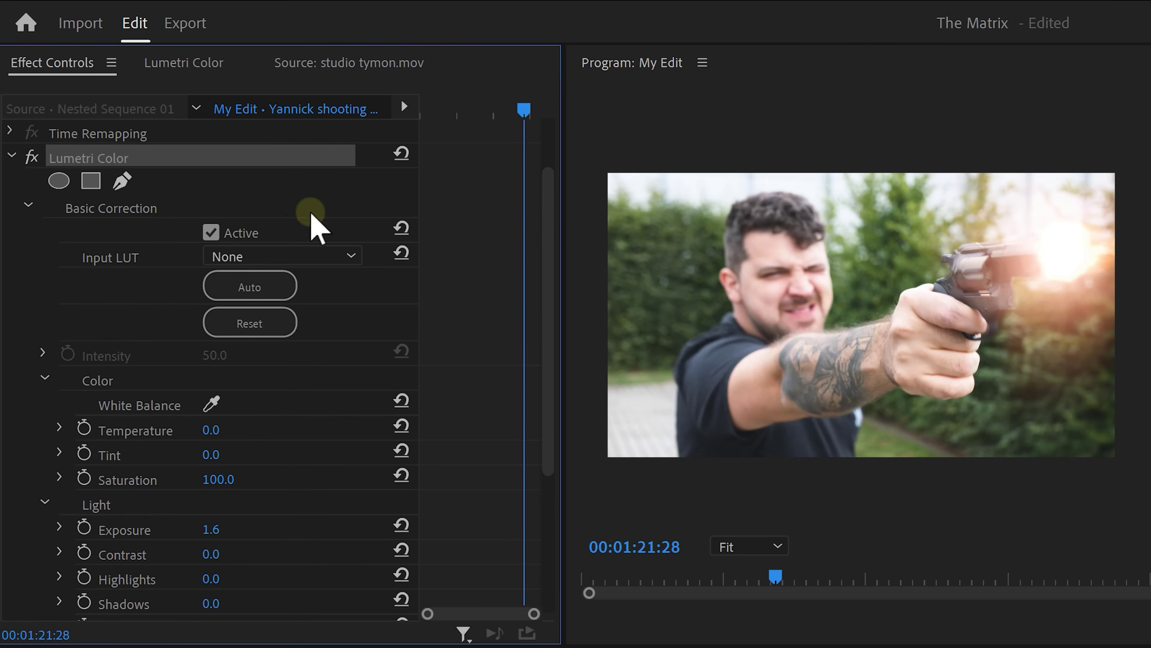
click(123, 180)
click(323, 195)
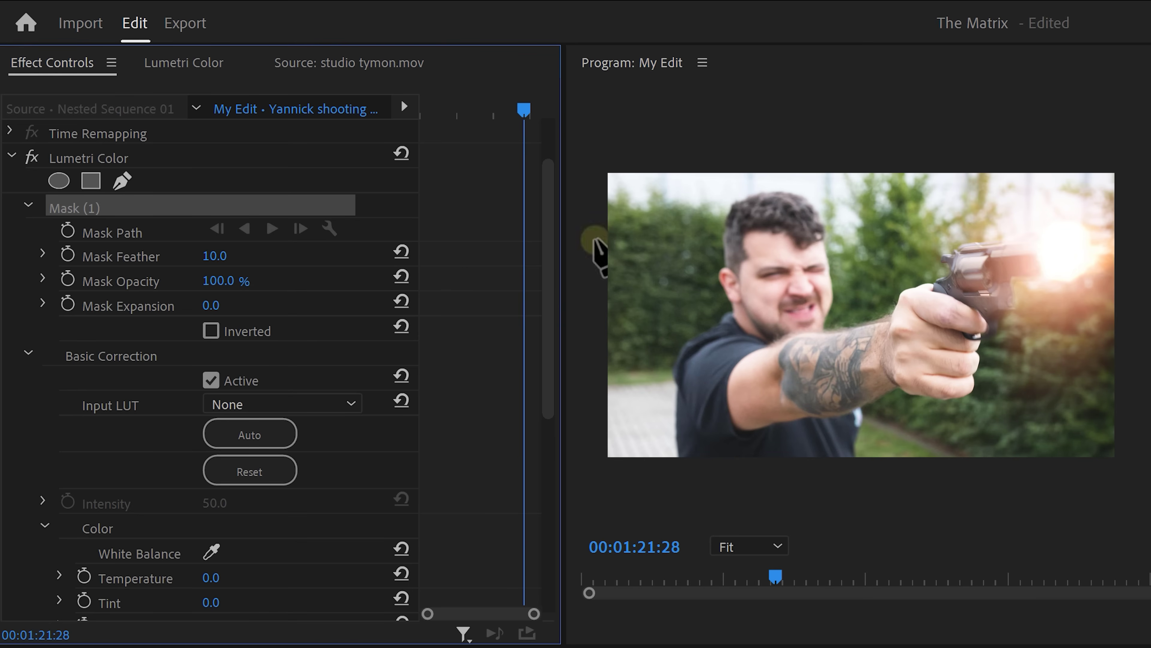
click(859, 328)
click(883, 323)
click(897, 300)
click(911, 289)
click(930, 284)
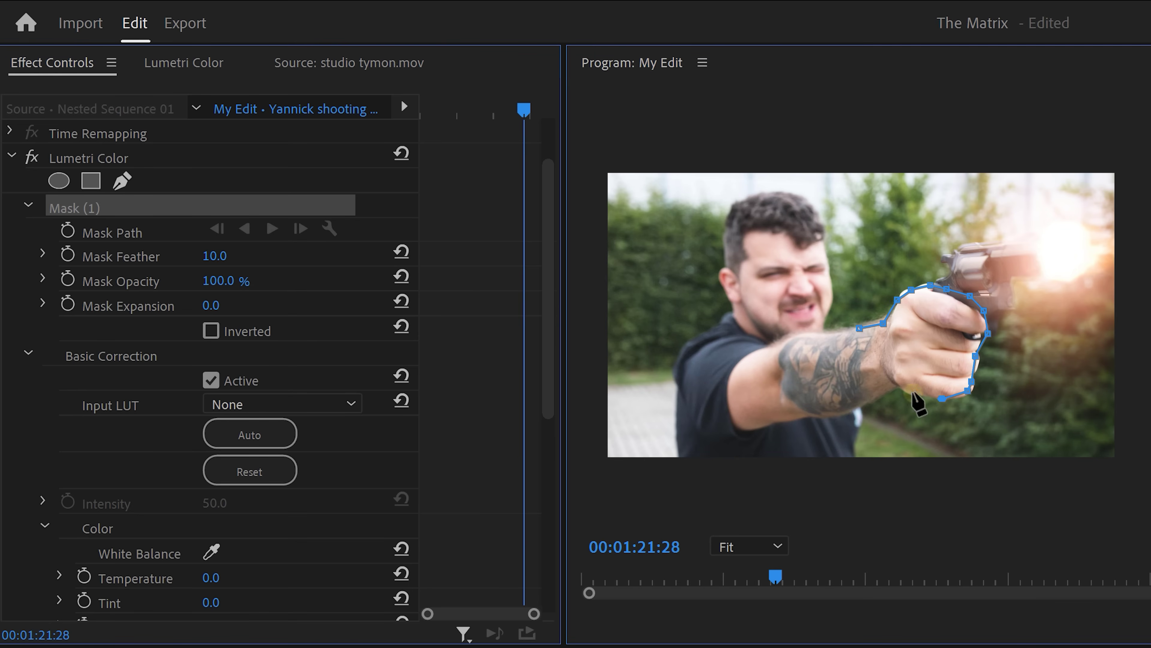
click(902, 388)
click(885, 389)
click(862, 388)
click(838, 376)
click(833, 355)
click(838, 336)
click(859, 328)
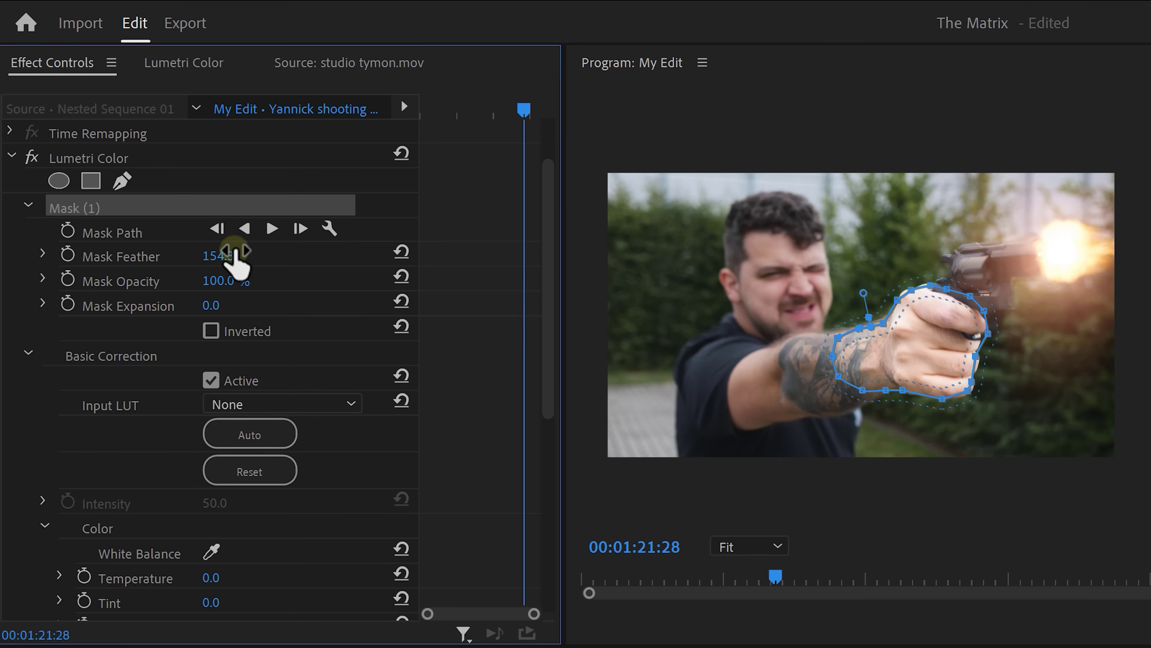
Add a second pen mask and warm the masked grade to Exposure 2.0 and Temperature 60
click(123, 181)
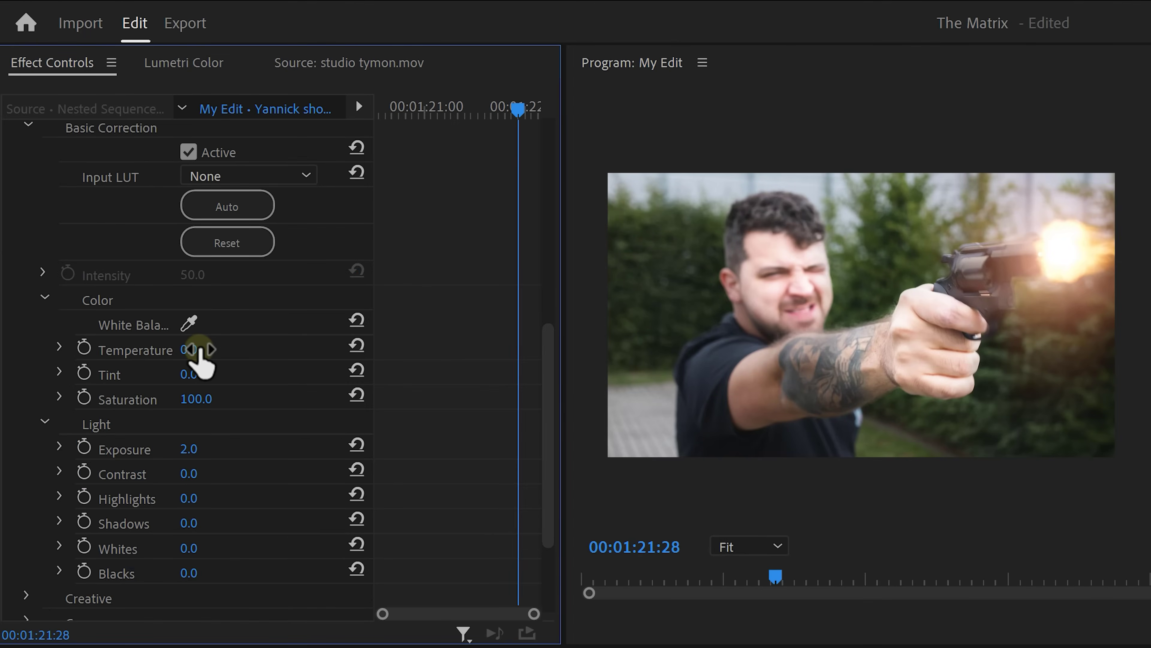
drag(198, 349, 345, 345)
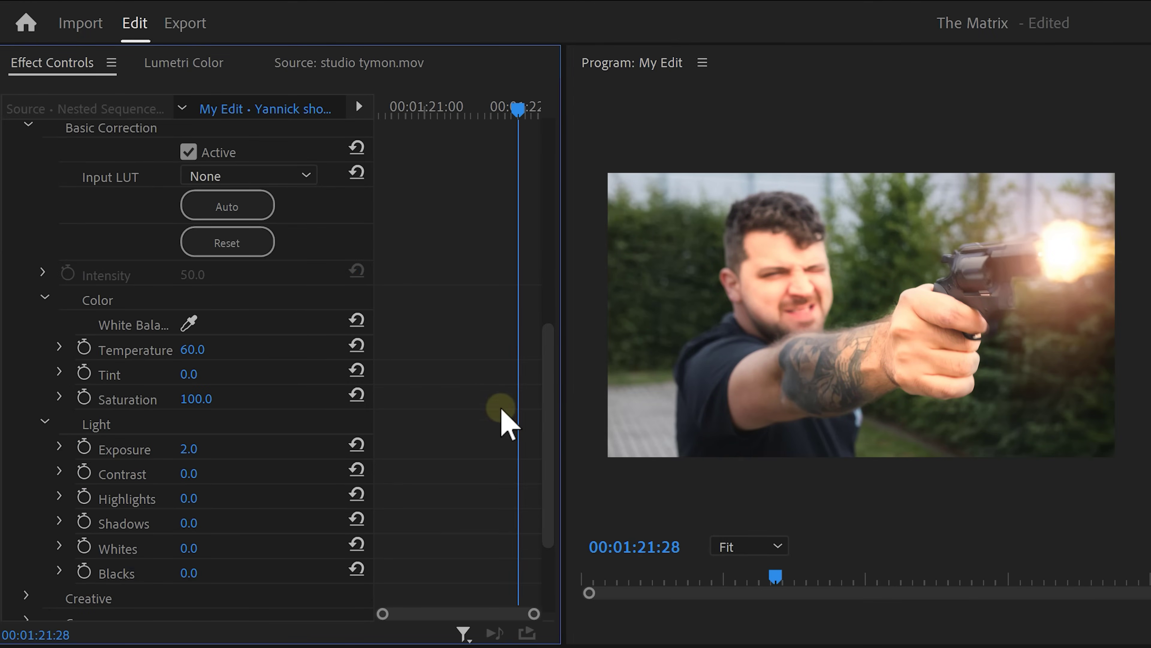
drag(547, 431, 522, 240)
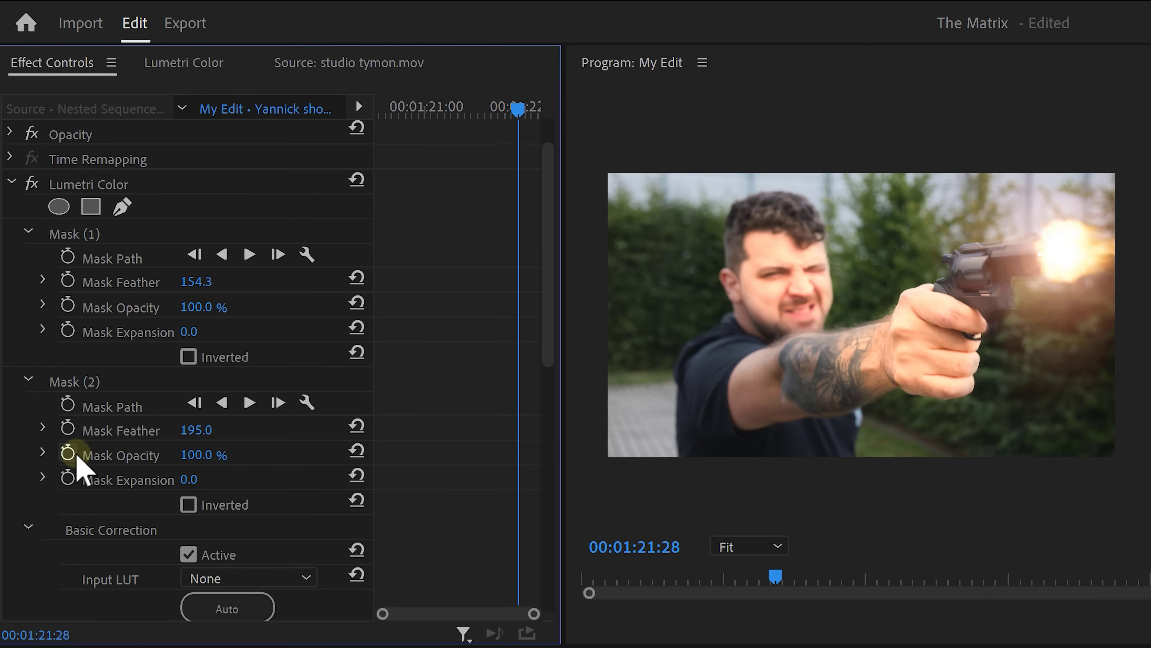
Keyframe both masks' opacity at 00:01:21:28 and set both to 0% at 00:01:21:27
click(68, 453)
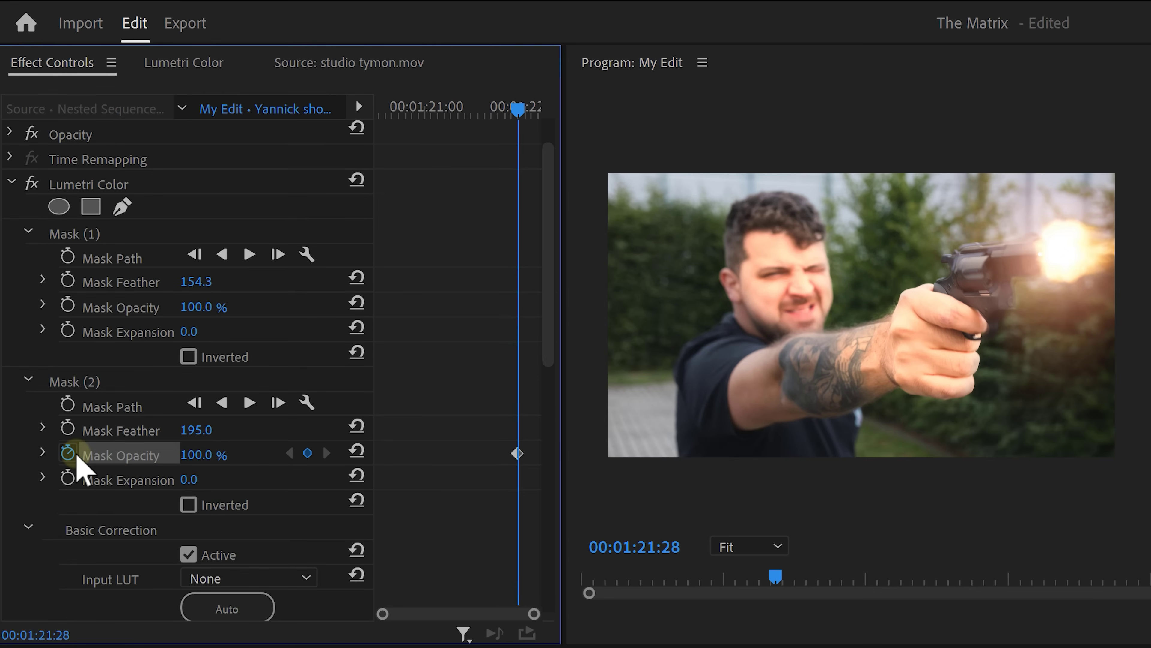
click(69, 307)
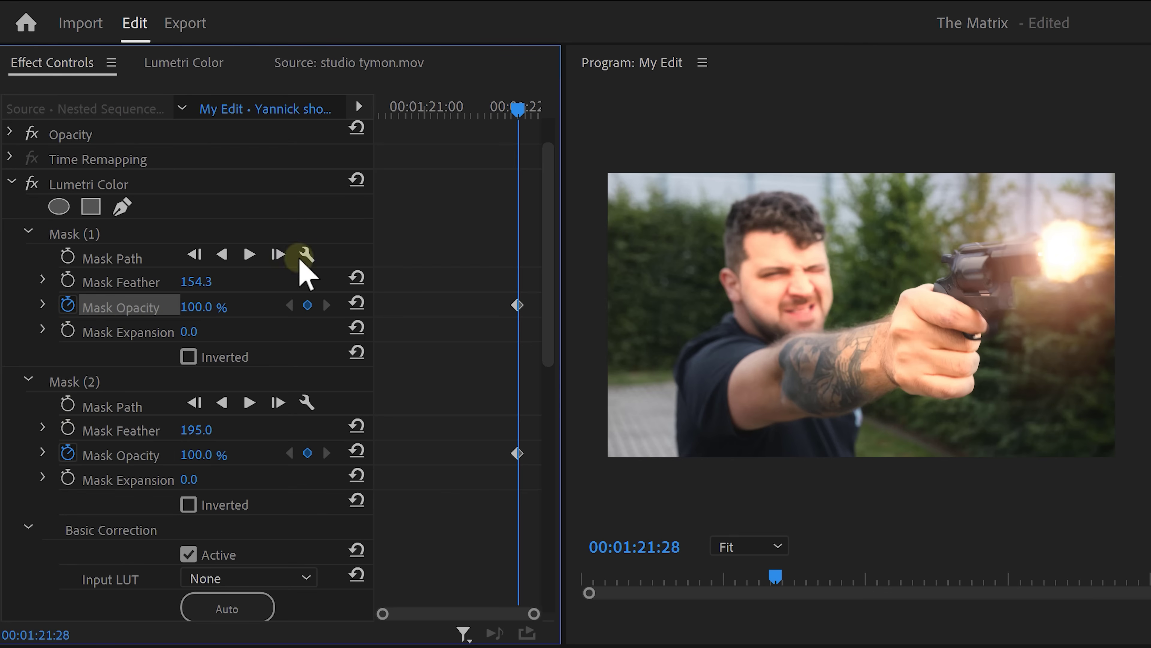
click(517, 111)
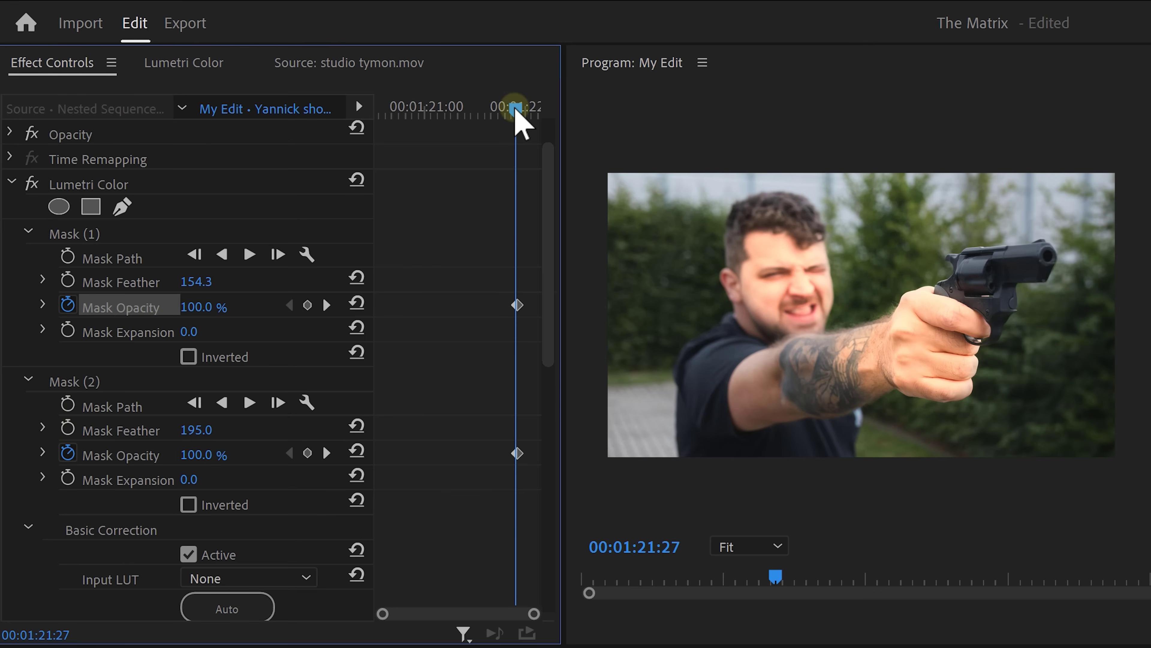
click(213, 307)
text(0)
key(Return)
click(190, 454)
text(0)
key(Return)
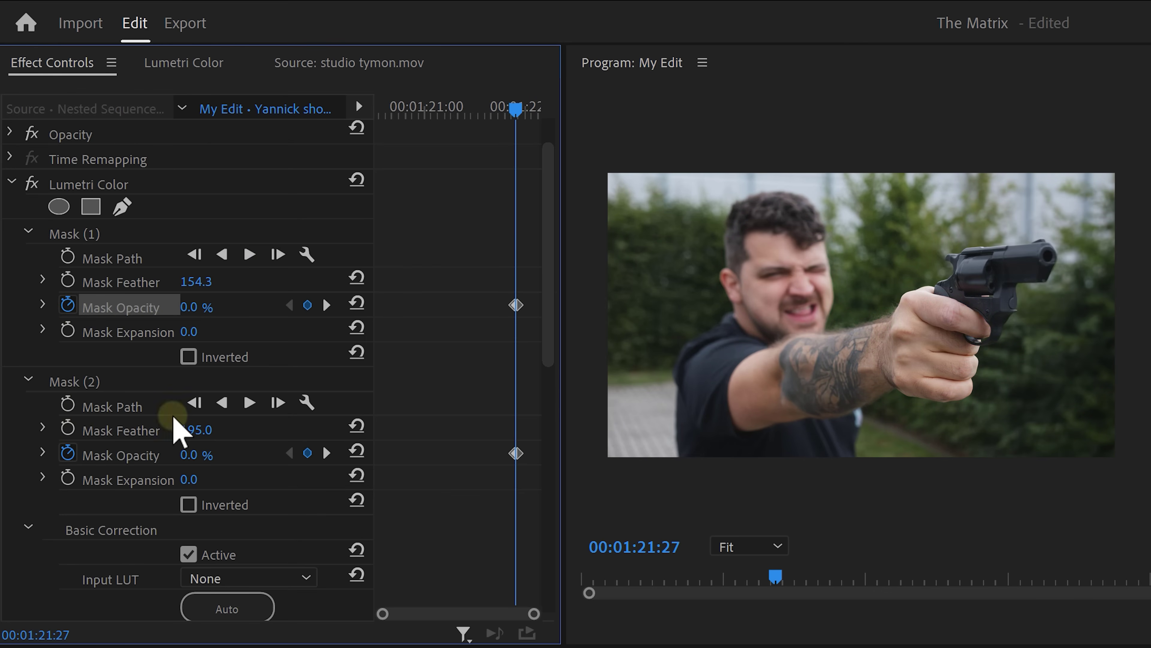
Set both masks' opacity to 0% on the following frame, 00:01:21:29
click(518, 108)
click(522, 108)
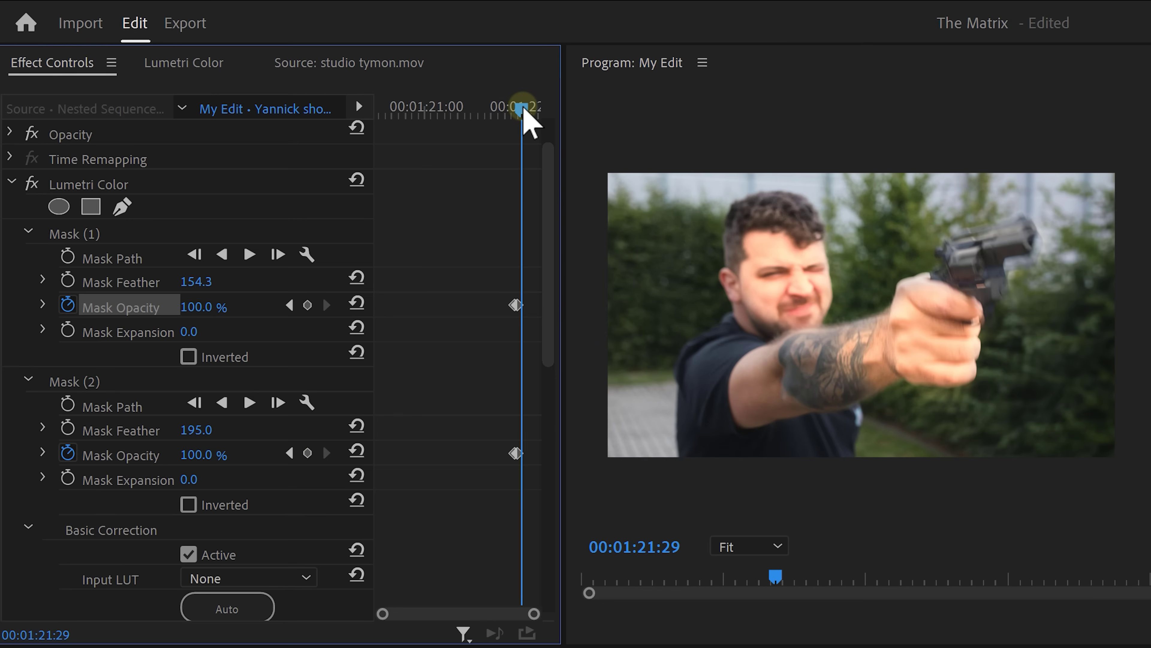
click(223, 303)
text(0)
key(Return)
click(197, 454)
text(0)
key(Return)
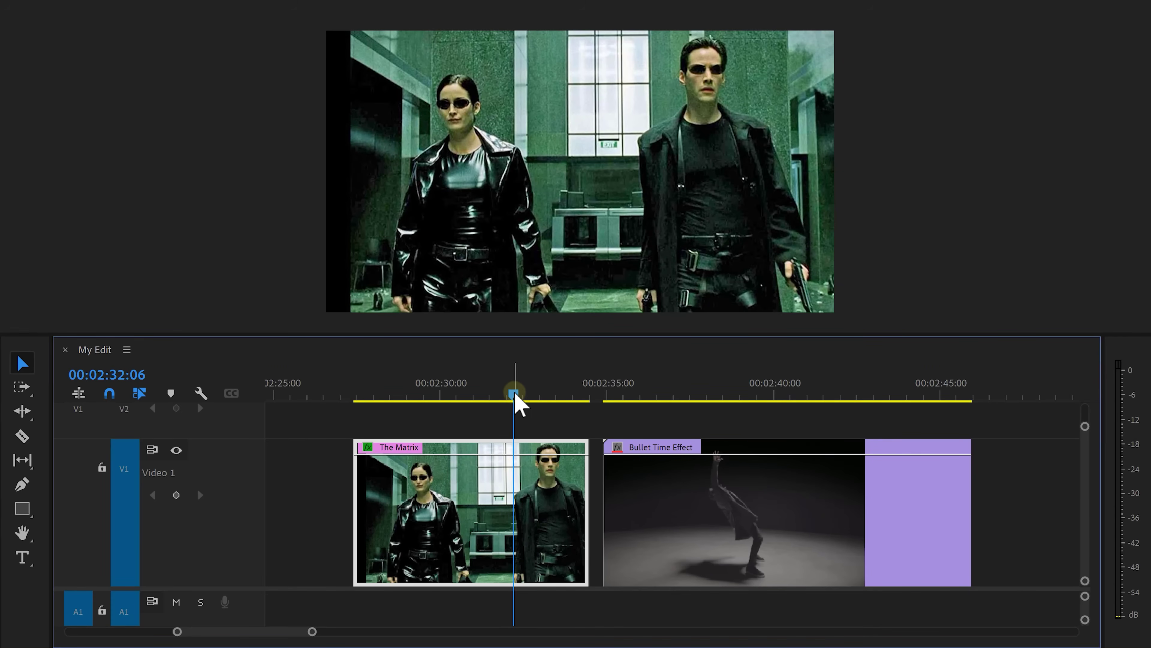
Match the Bullet Time Effect clip's colours to The Matrix reference using Comparison View
drag(515, 396, 737, 394)
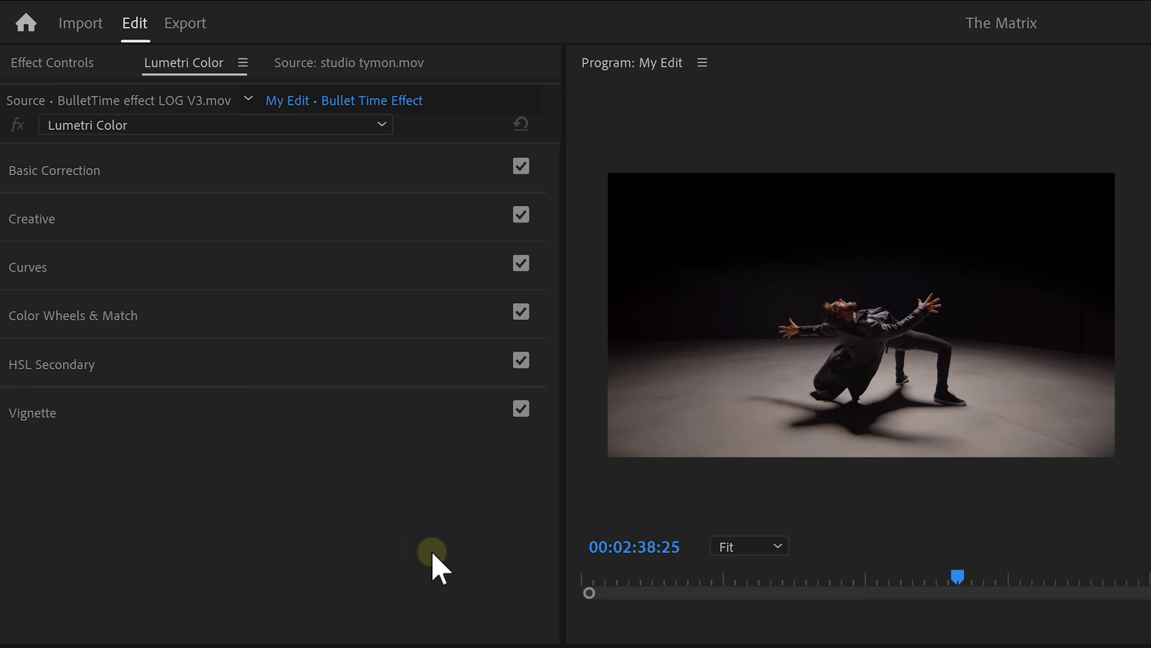
click(263, 318)
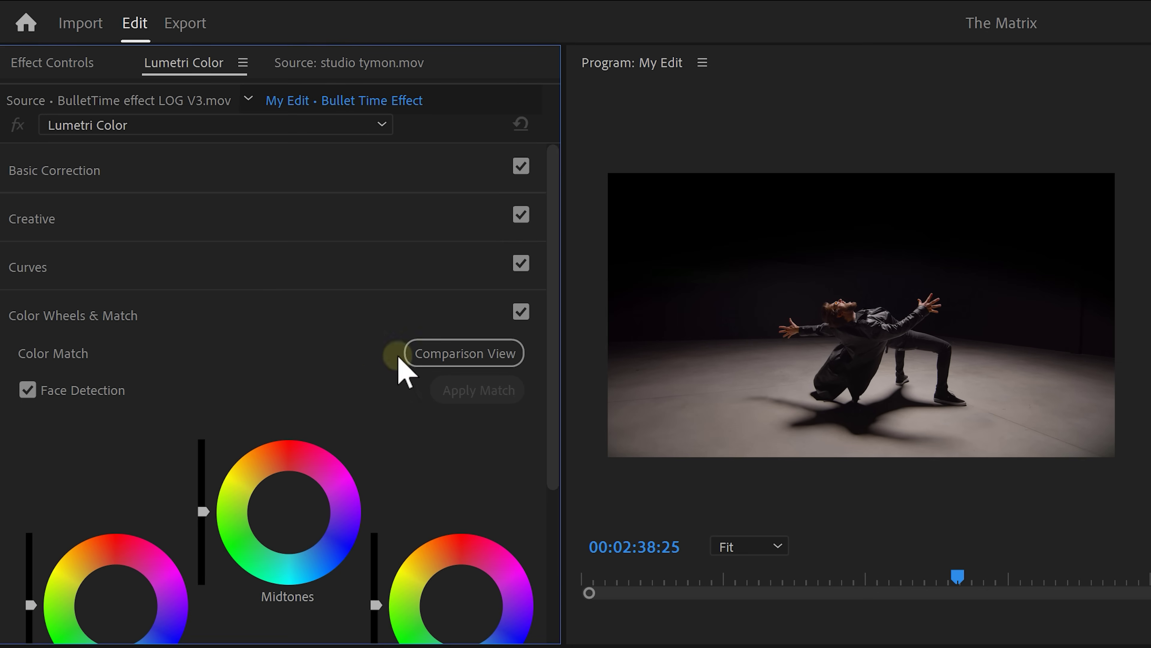
click(449, 354)
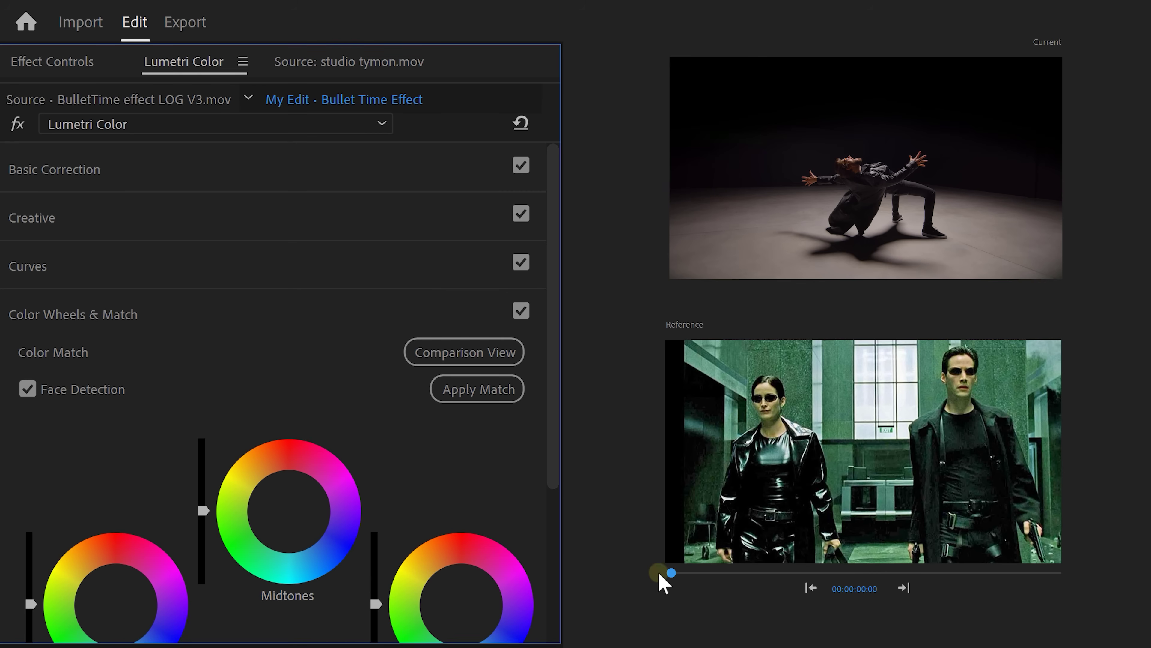
click(503, 393)
scroll(508, 350, down, 1)
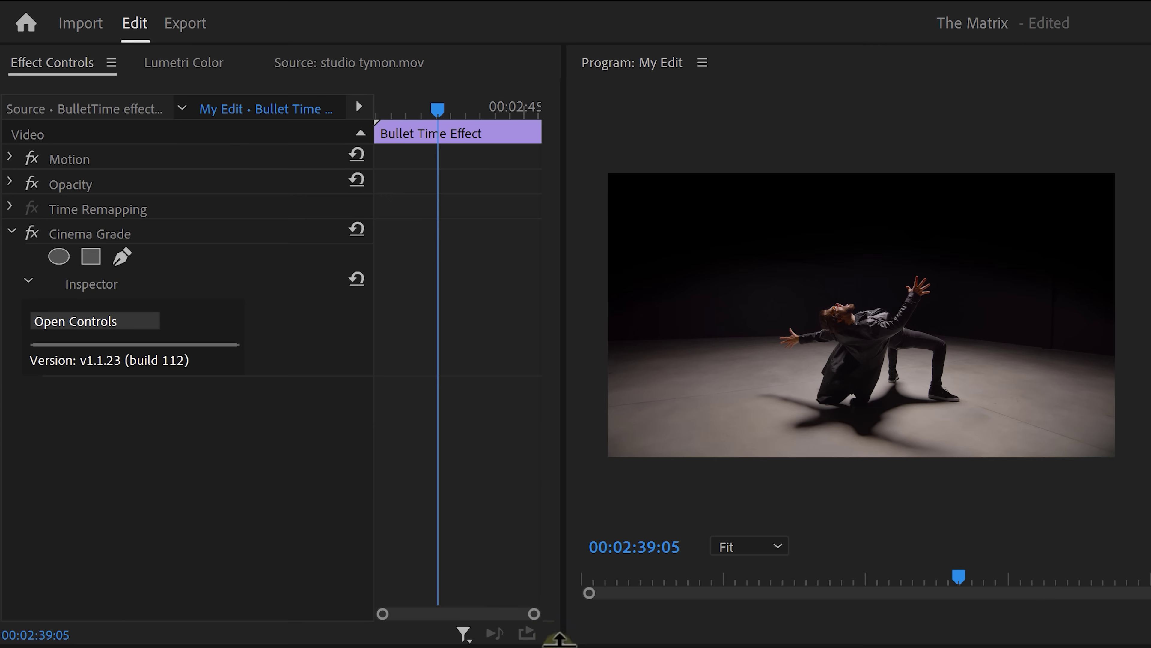
Open the Cinema Grade grading window to match the bullet-time shot against The Matrix reference frame
click(120, 321)
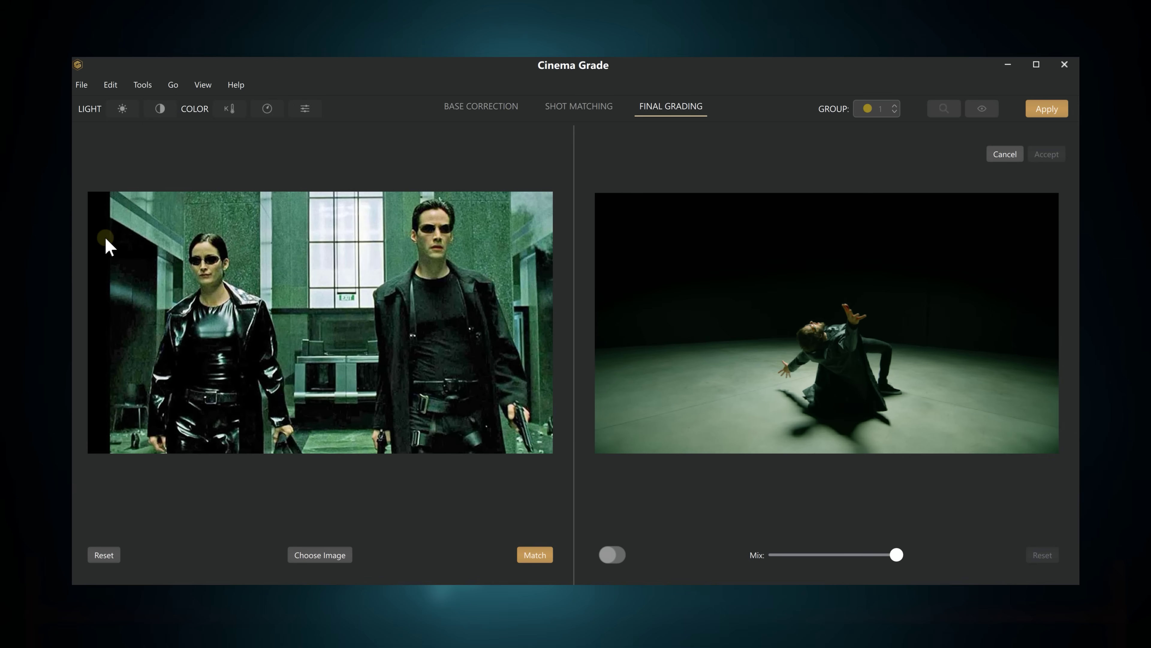